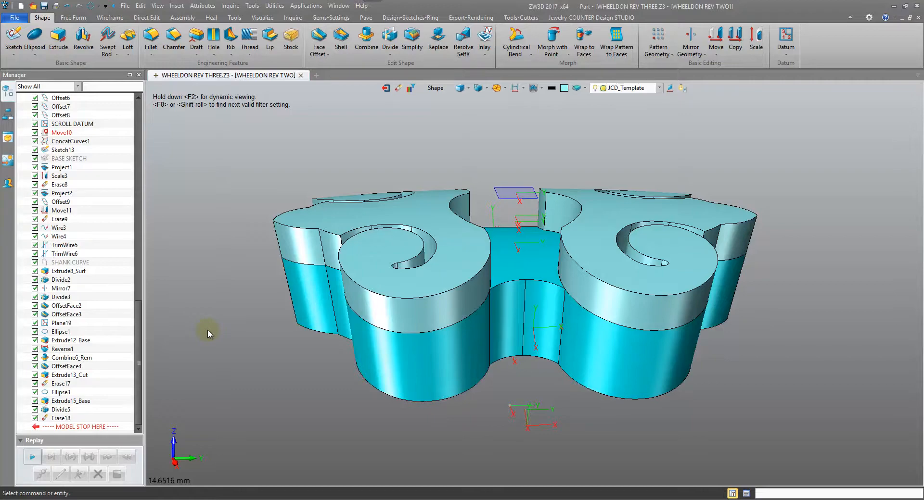
Set the pick filter to Face so individual faces of the scroll model can be selected
middle_drag(208, 332, 303, 268)
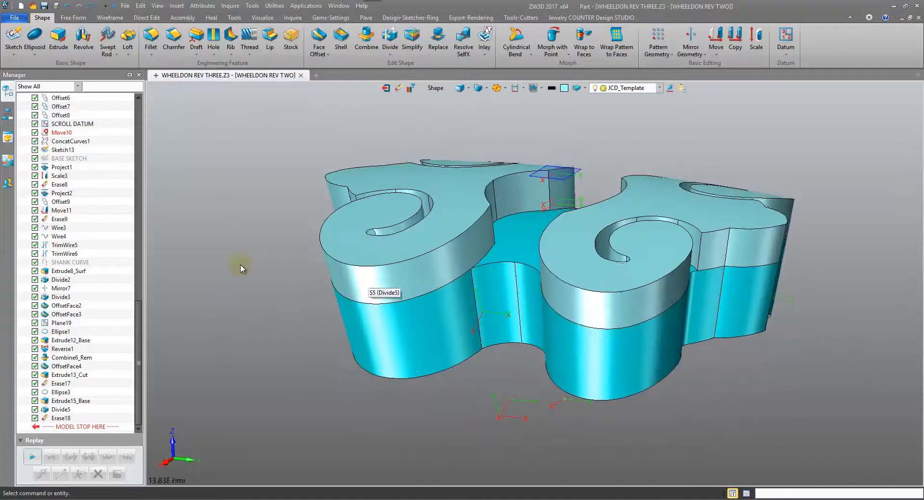
middle_drag(241, 264, 241, 264)
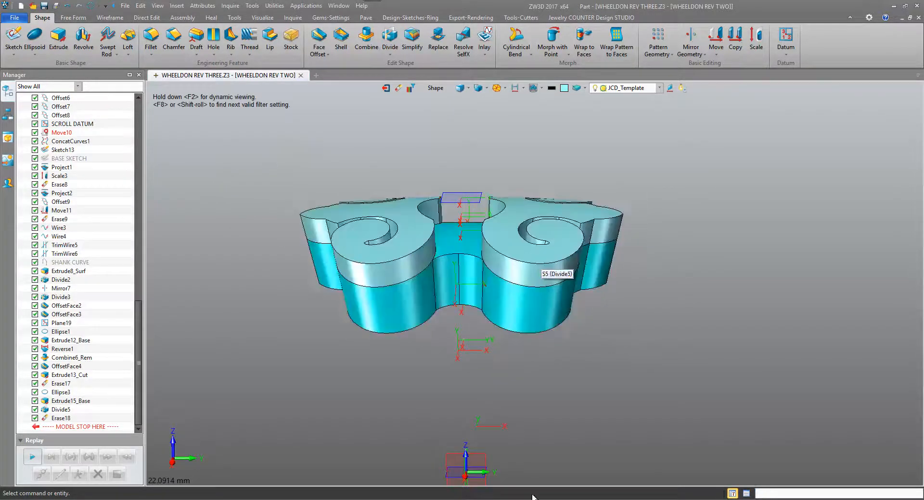
click(545, 295)
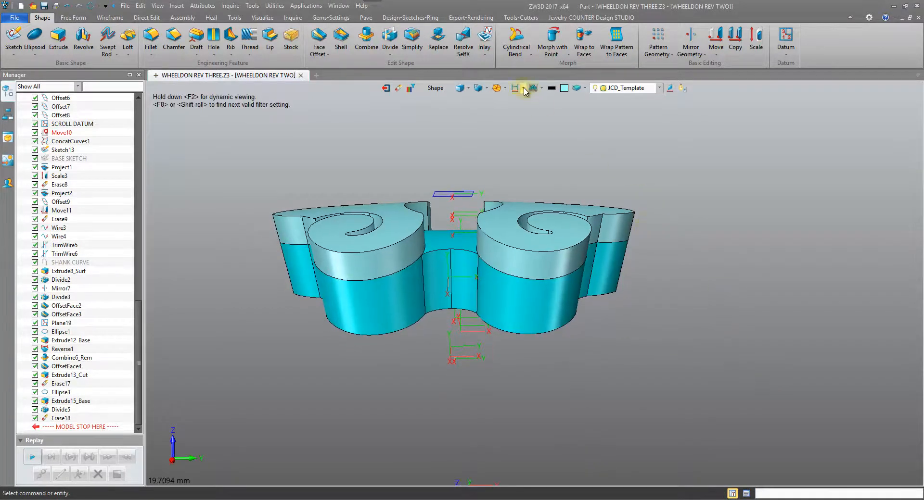
click(435, 87)
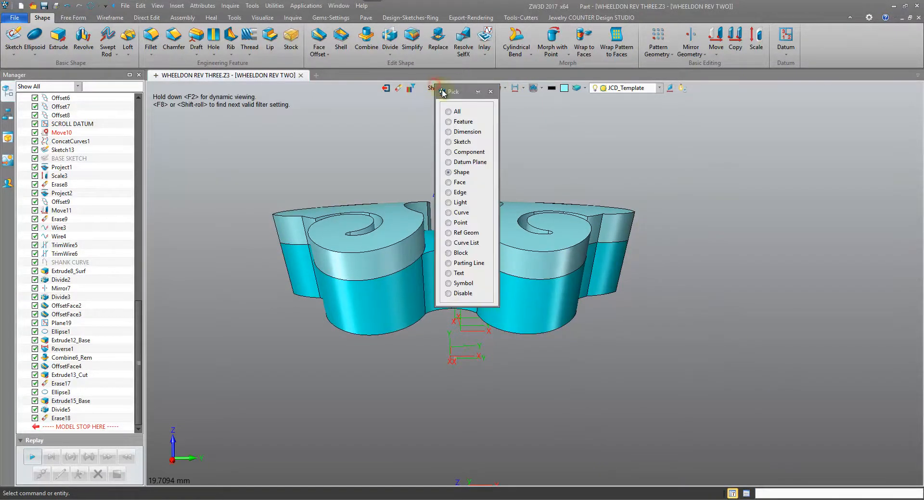
click(461, 184)
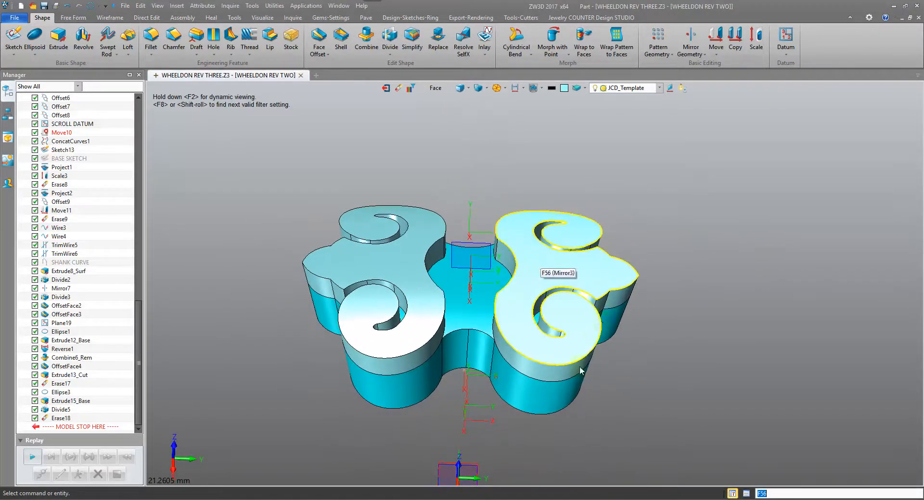
right_drag(647, 348, 664, 312)
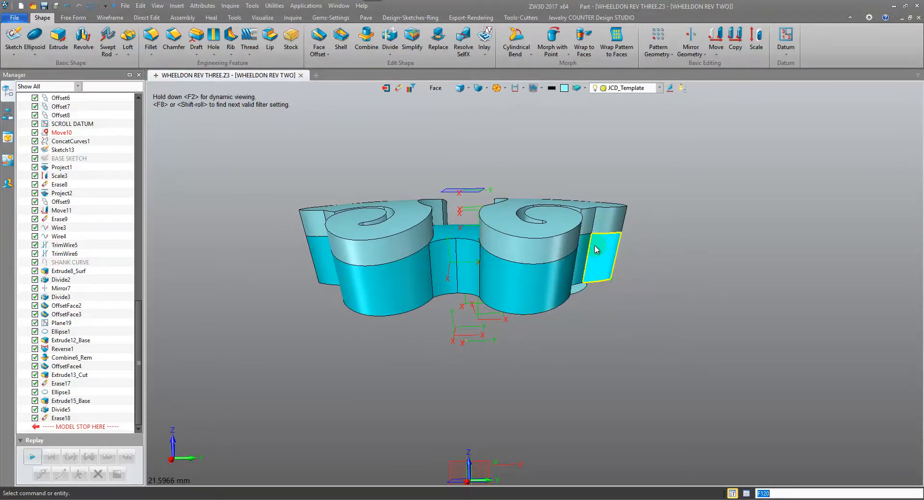
right_drag(672, 258, 668, 254)
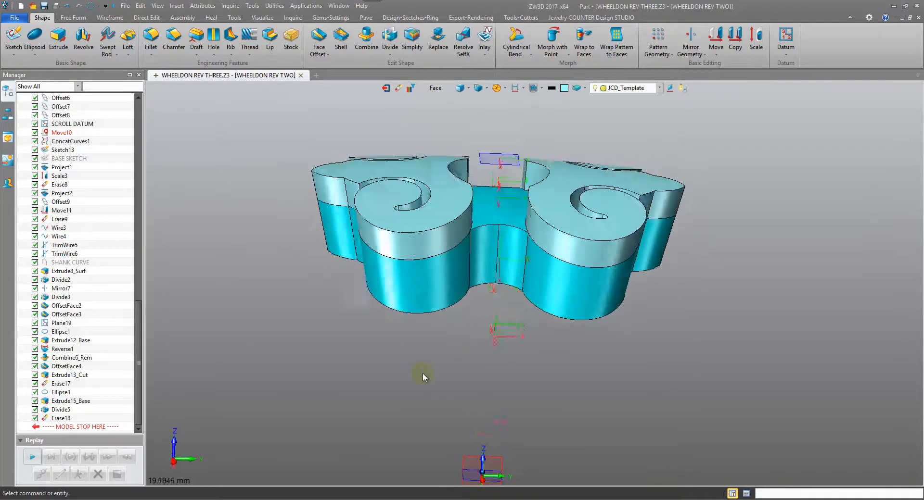
drag(328, 114, 471, 154)
right_drag(471, 155, 422, 263)
click(532, 320)
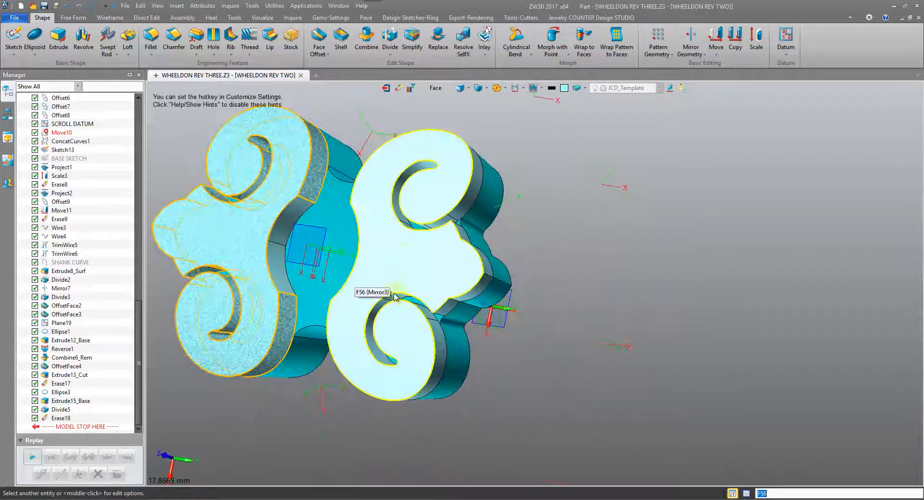
right_drag(428, 312, 524, 175)
drag(516, 171, 571, 181)
right_drag(571, 181, 580, 173)
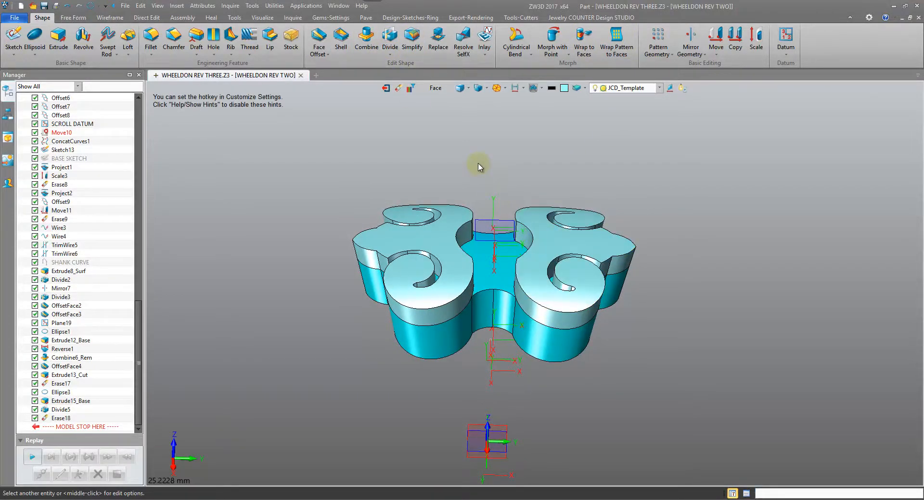
Explode all faces of the two upper scroll sections to separate them from the base body
click(73, 18)
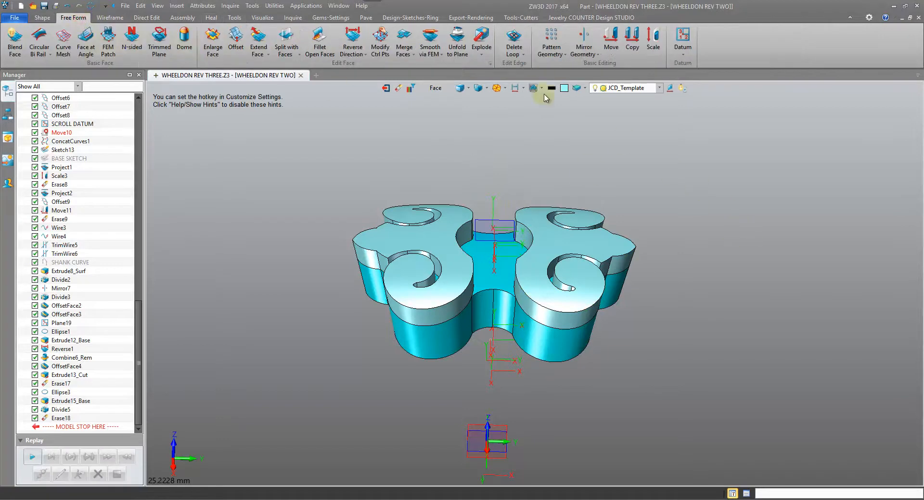
click(476, 38)
middle_drag(428, 87, 344, 160)
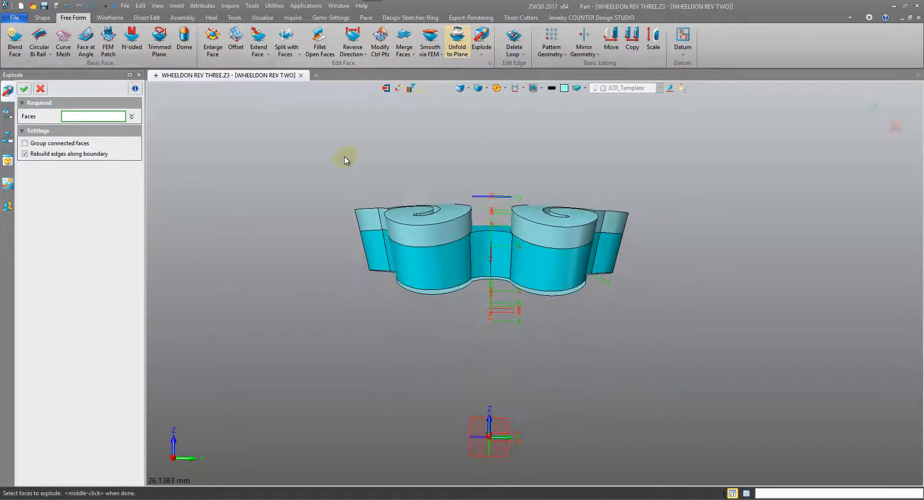
drag(344, 160, 459, 207)
middle_drag(459, 206, 512, 159)
drag(507, 158, 599, 209)
middle_drag(599, 209, 712, 159)
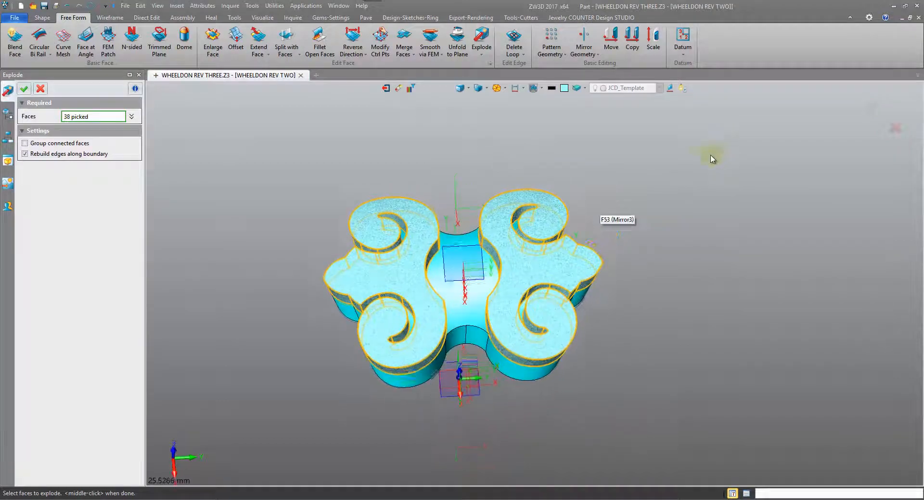
scroll(692, 165, up, 5)
right_drag(691, 165, 339, 192)
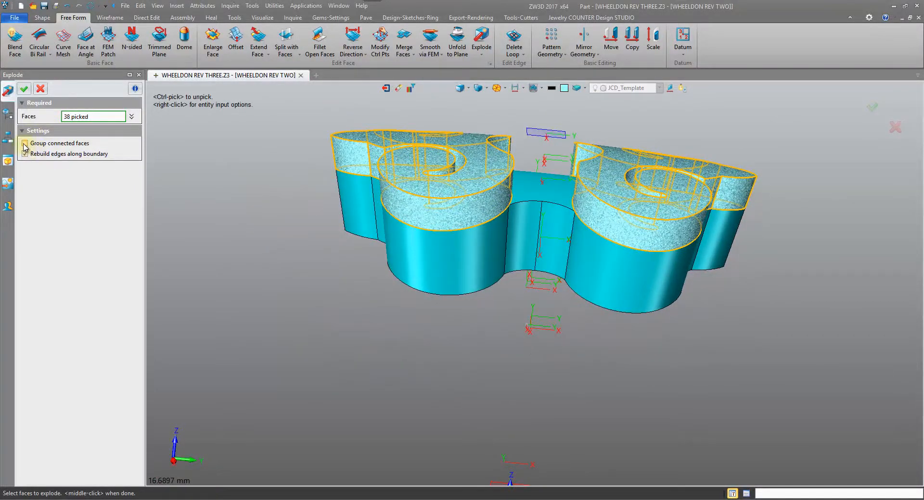
right_drag(365, 165, 363, 236)
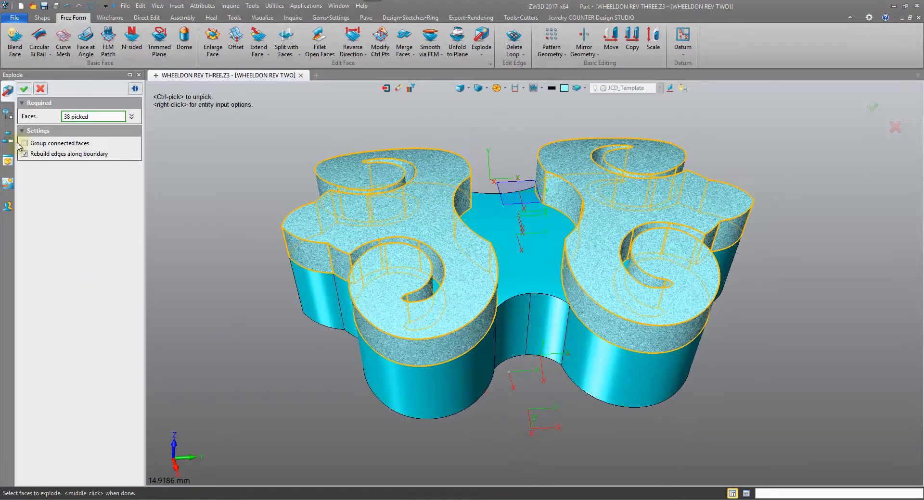
click(24, 89)
Set the pick filter to Shape and hide the two exploded scroll shapes
click(438, 90)
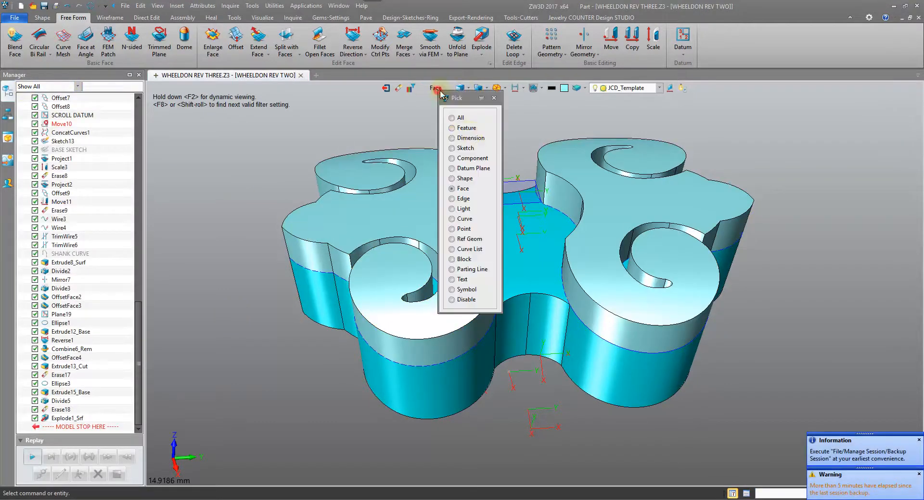
click(463, 179)
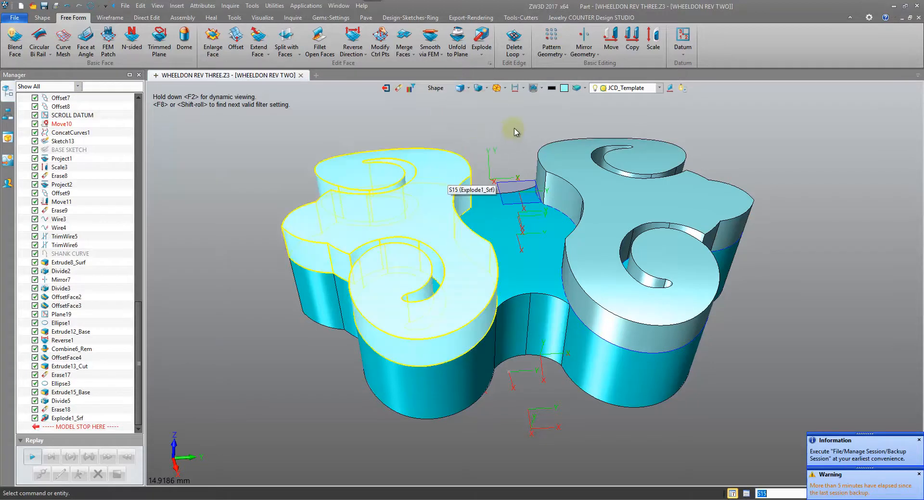
key(ctrl+Right)
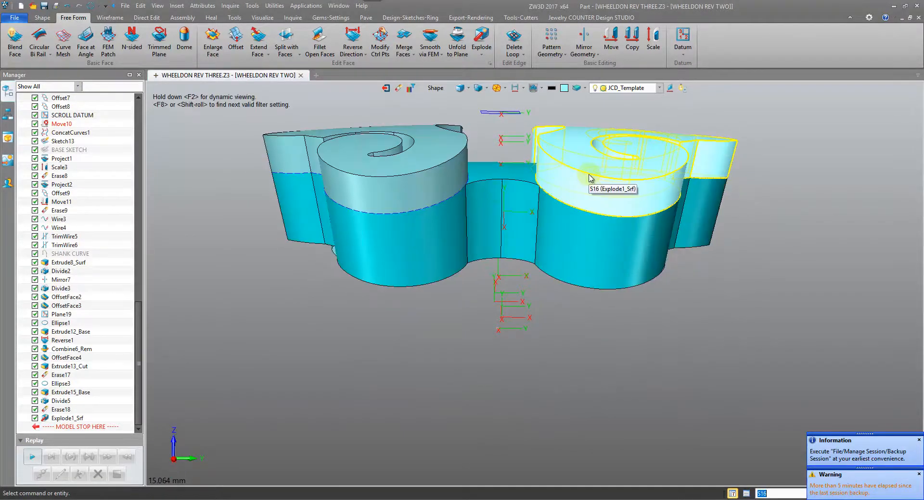
key(ctrl+Home)
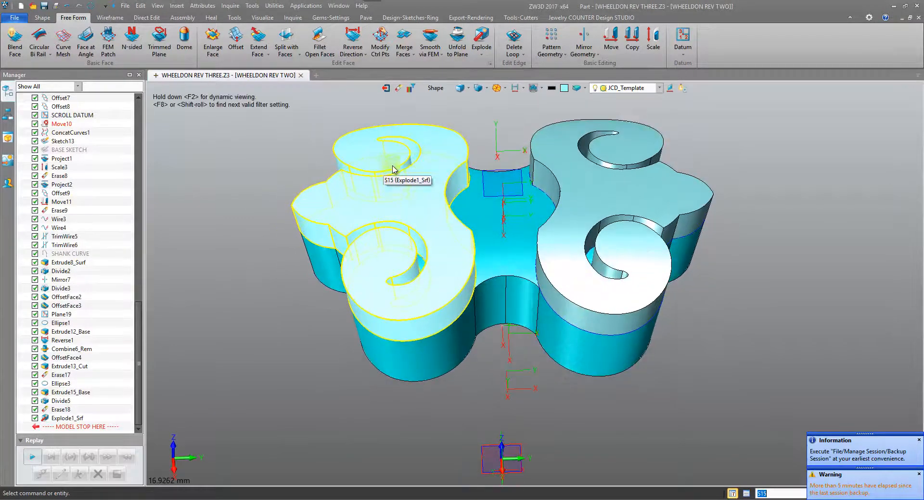
click(437, 167)
click(615, 203)
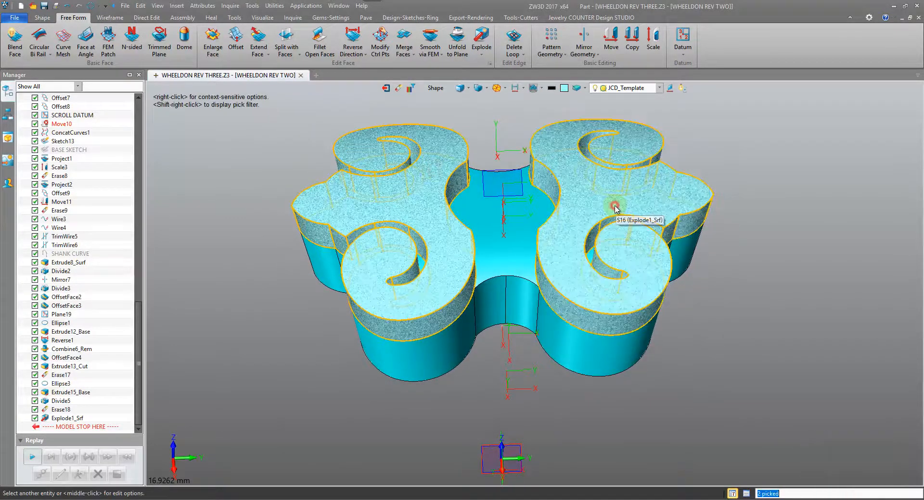
right_click(615, 204)
click(640, 212)
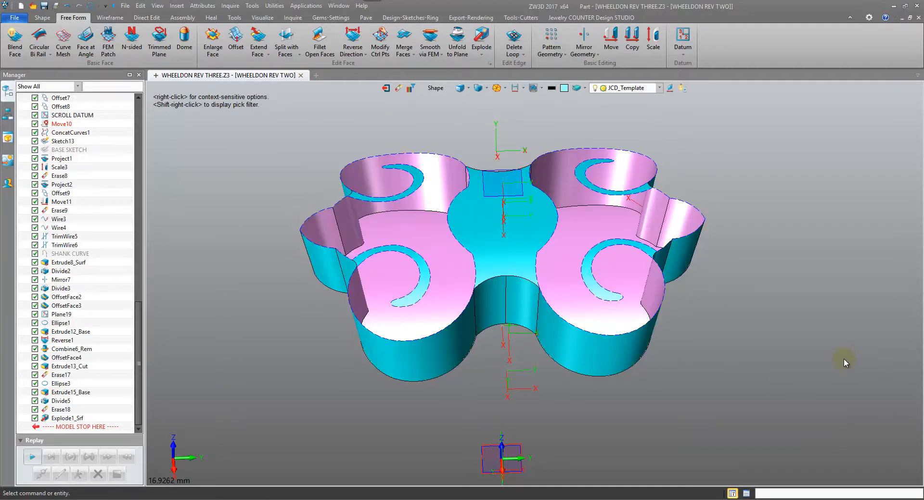
Examine the opened base body from several angles, including its inner walls and the remaining scroll-shaped and centre faces
right_drag(736, 279, 812, 306)
scroll(812, 307, up, 8)
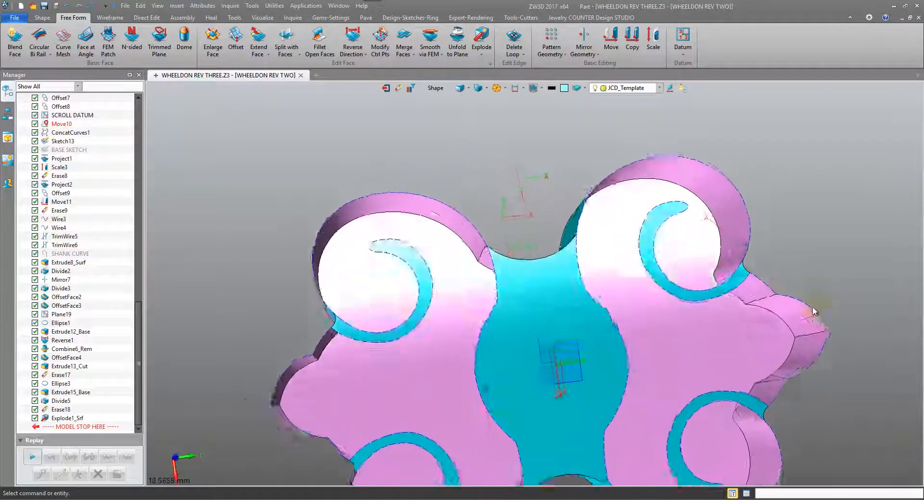
scroll(812, 308, down, 8)
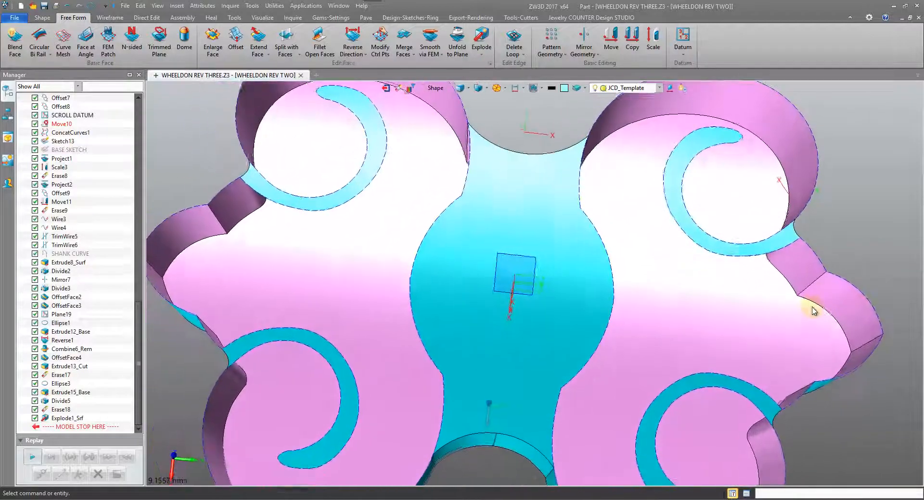
right_drag(525, 193, 510, 102)
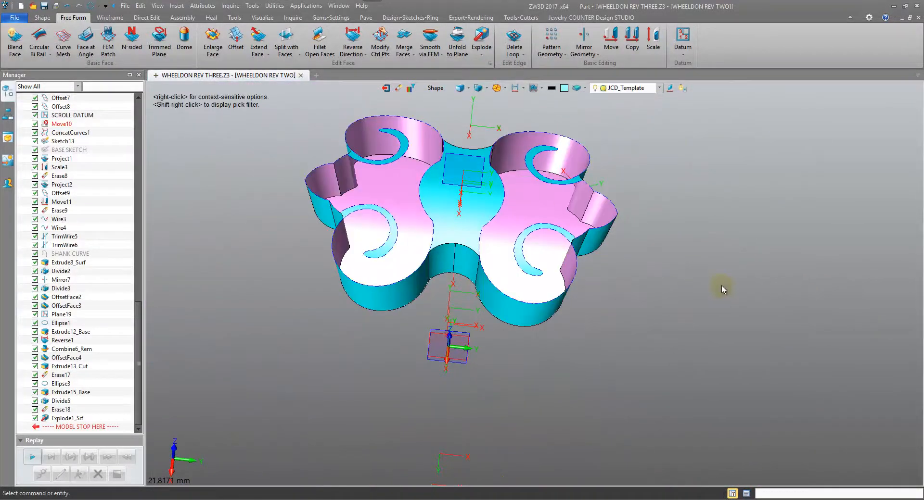
key(Up)
key(Up)
key(Up)
key(Up)
key(Up)
key(Up)
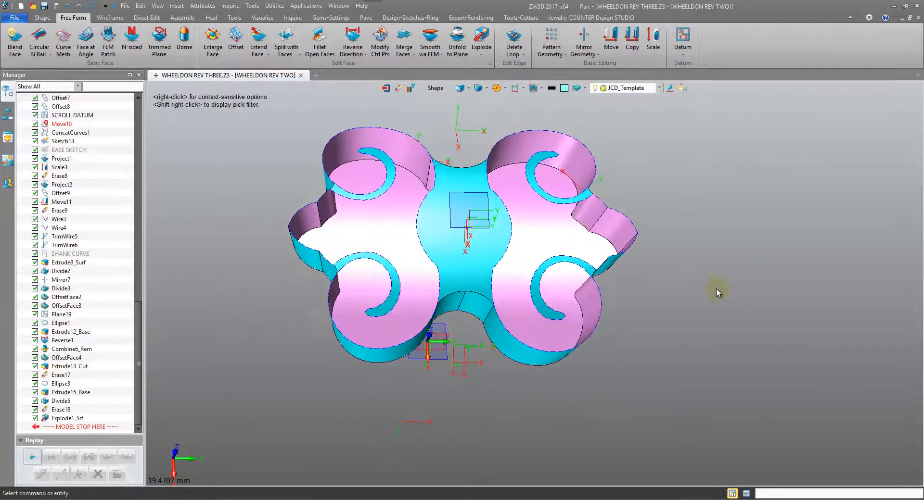
right_drag(625, 218, 592, 183)
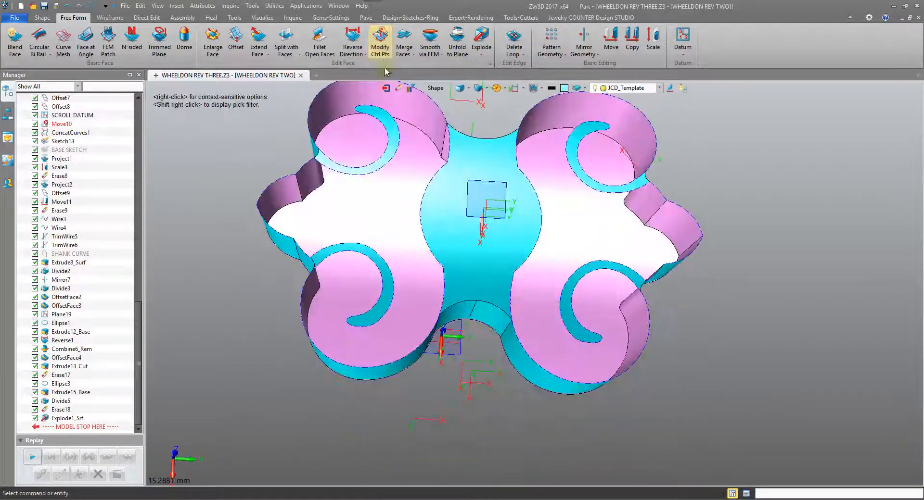
Erase the central top face and the four curled slot faces from the base body, using the Face pick filter
click(398, 89)
click(436, 88)
click(456, 126)
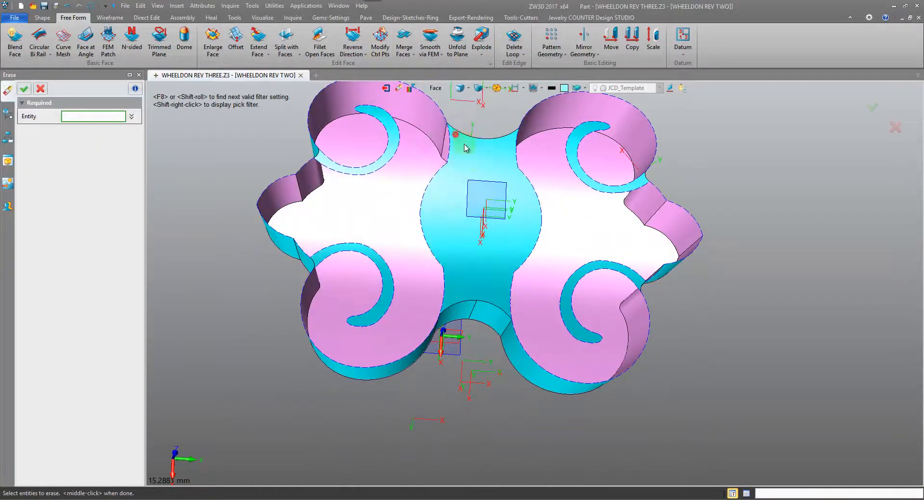
click(478, 162)
click(584, 181)
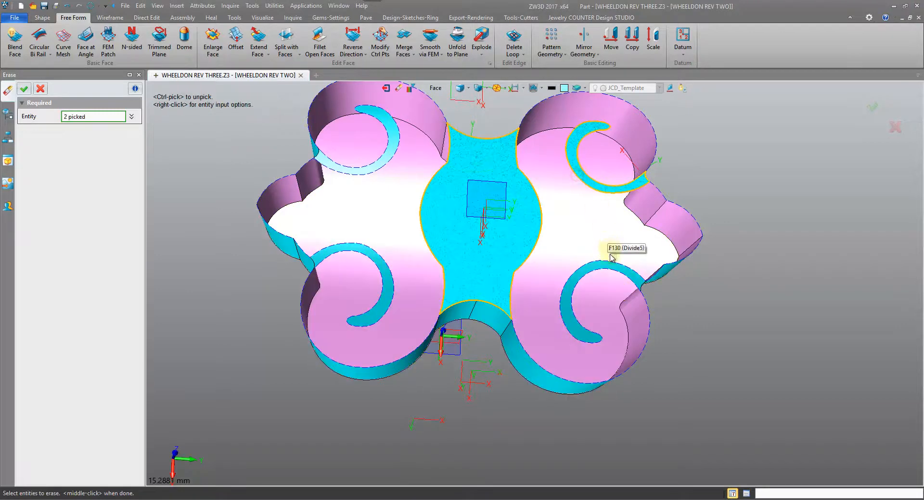
click(371, 257)
click(378, 169)
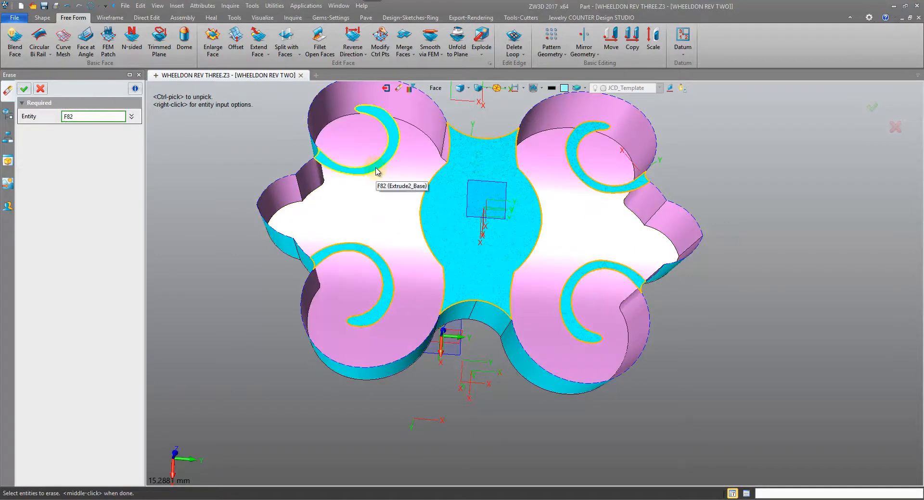
click(24, 89)
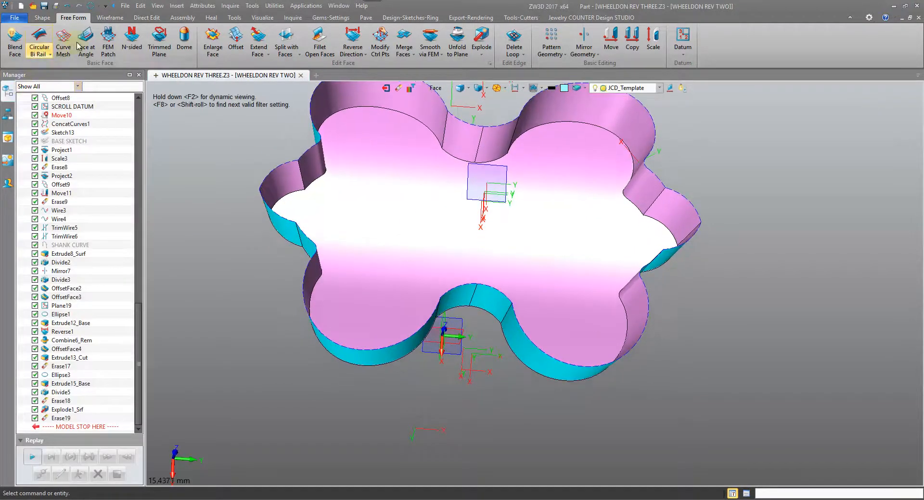
Start a FEM Patch on the base's open top and pick the connected rim edges around its far, right and near sides
click(108, 39)
click(384, 166)
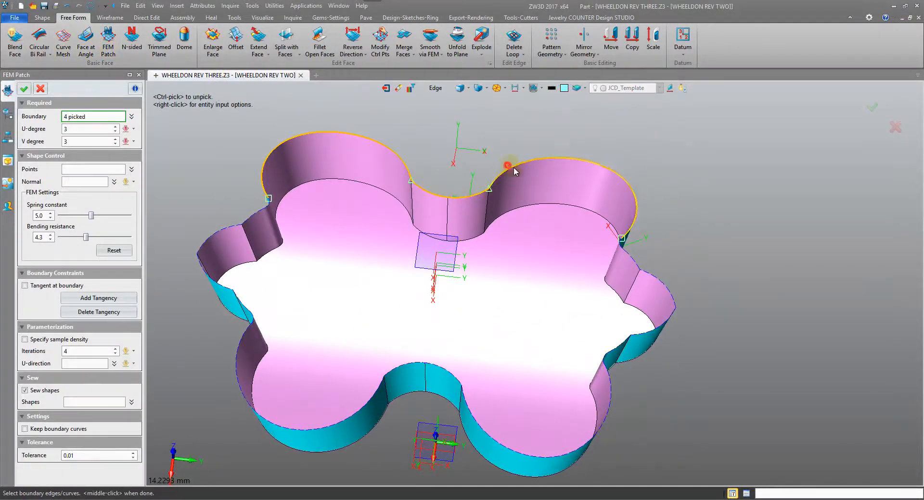
scroll(659, 257, up, 5)
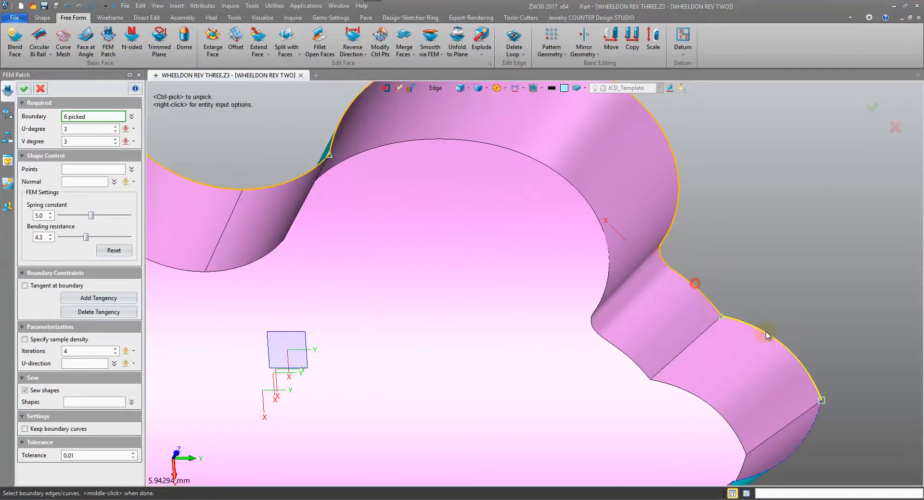
scroll(781, 339, down, 5)
scroll(556, 247, up, 3)
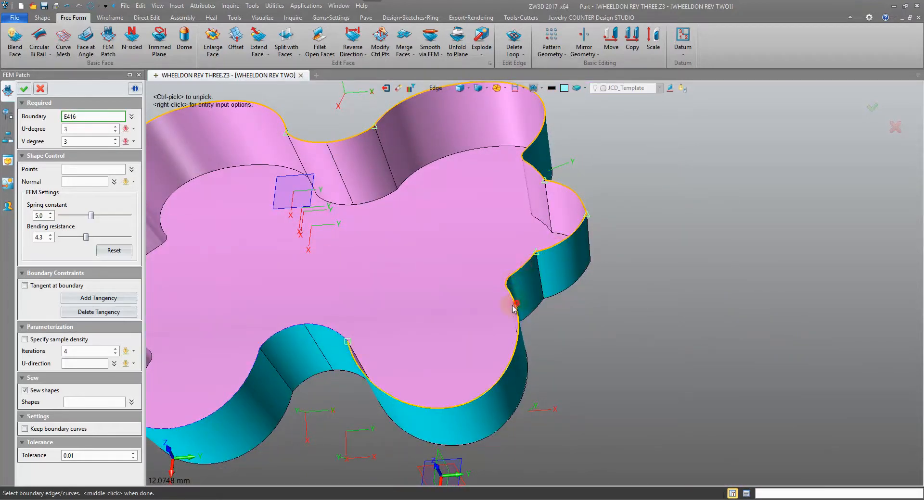
right_drag(284, 340, 292, 302)
scroll(291, 378, down, 1)
click(291, 378)
Complete the closed loop with the rim edges around the base's pointed left end and create the FEM Patch, keeping Sew shapes on
scroll(290, 303, up, 3)
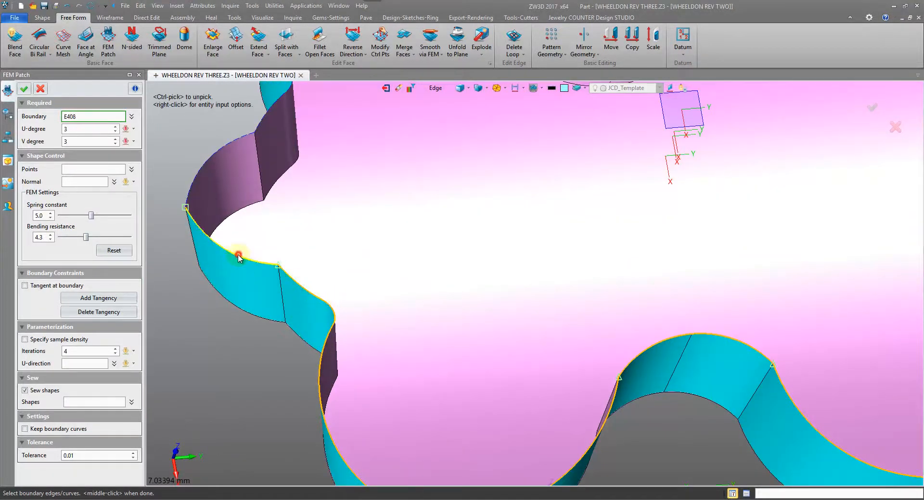
scroll(202, 166, down, 2)
right_drag(202, 166, 207, 167)
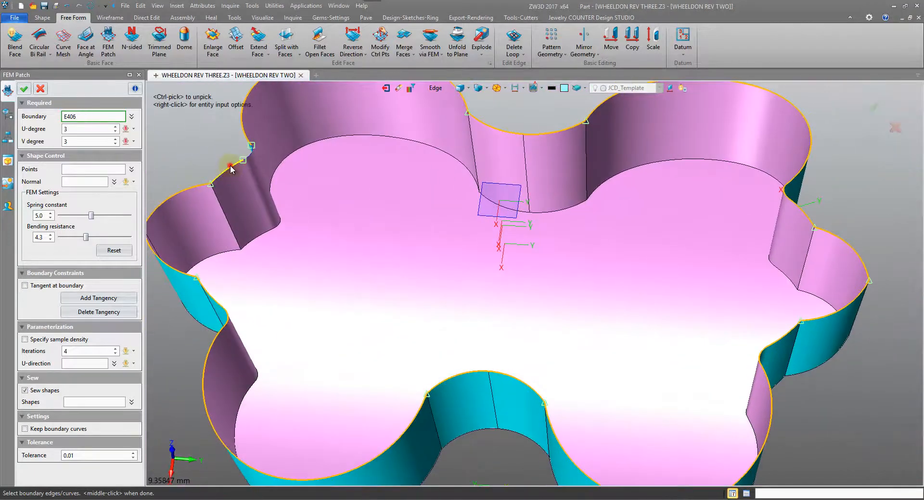
scroll(250, 155, up, 3)
click(250, 154)
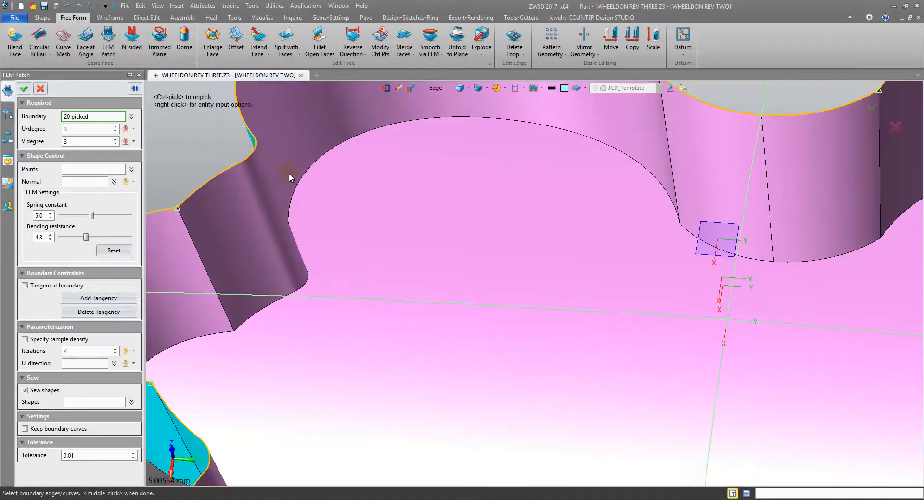
scroll(303, 198, down, 5)
right_drag(316, 214, 318, 200)
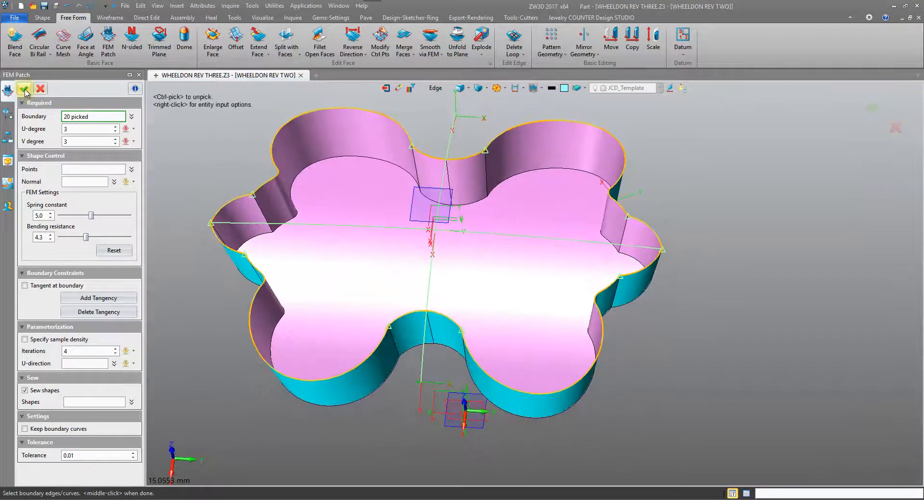
click(25, 89)
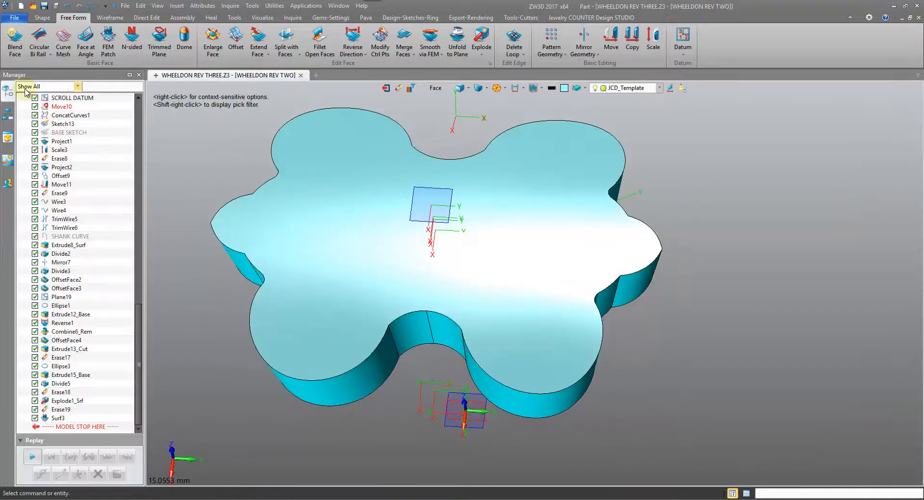
Set the pick filter to Shape and check the patched base's entity information to see whether it is a closed solid
right_drag(481, 183, 470, 100)
click(435, 91)
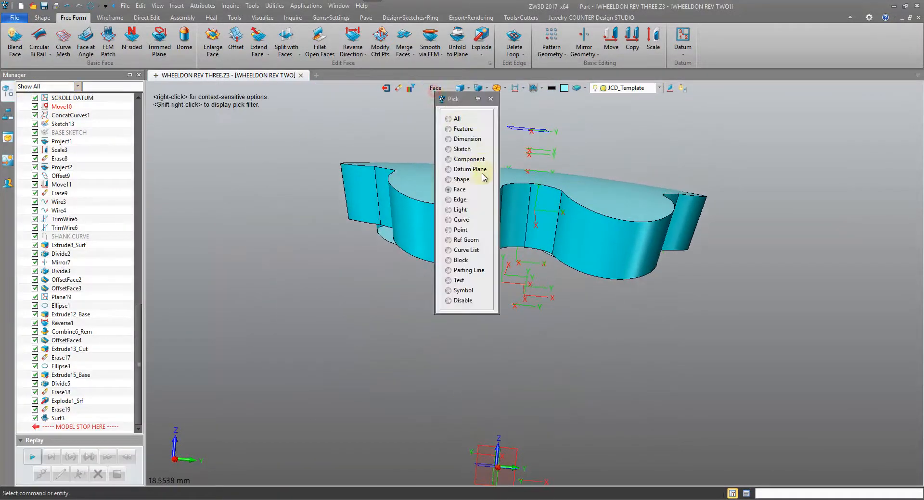
click(462, 180)
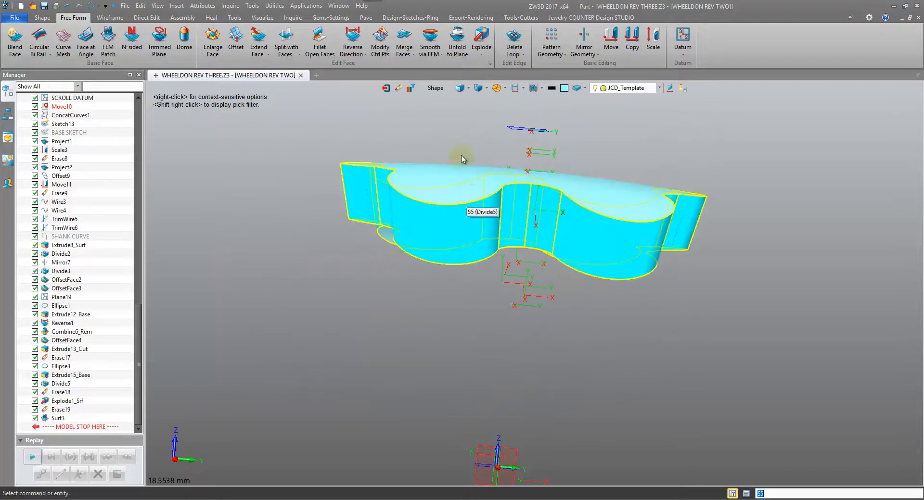
right_click(466, 200)
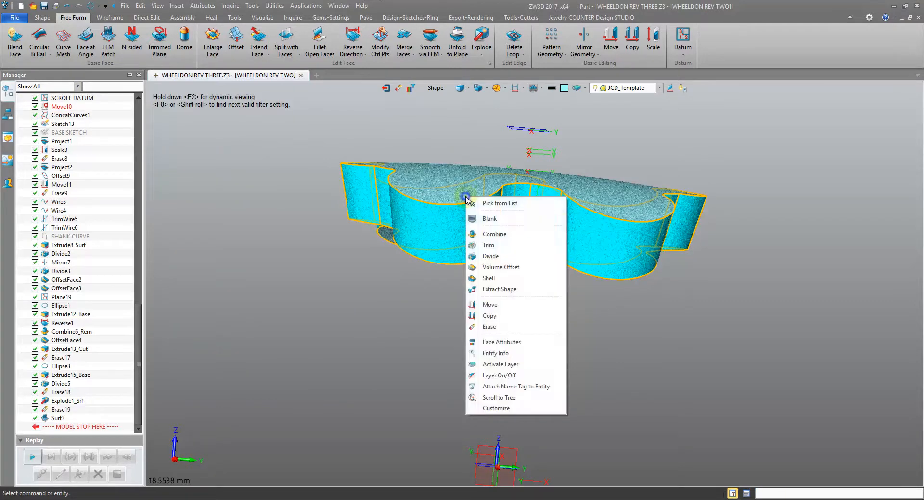
click(520, 354)
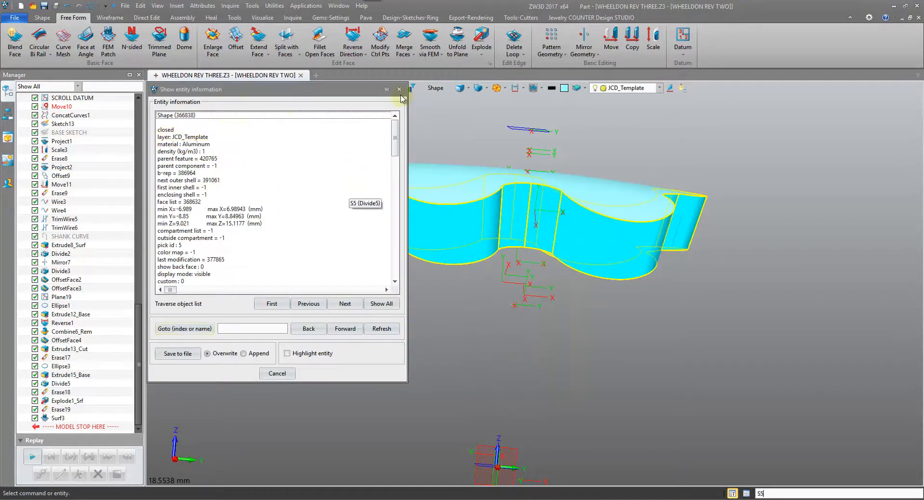
click(400, 90)
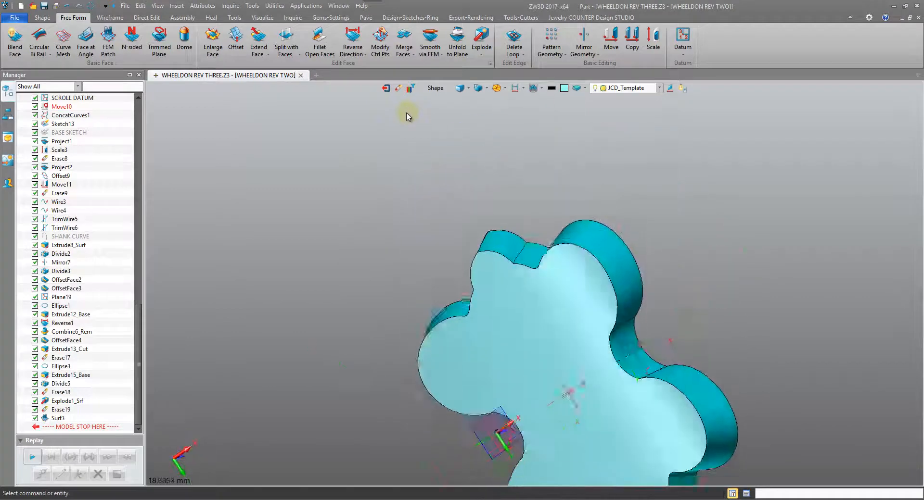
Unblank the two exploded upper scroll shapes so they display together with the base
click(542, 88)
click(563, 133)
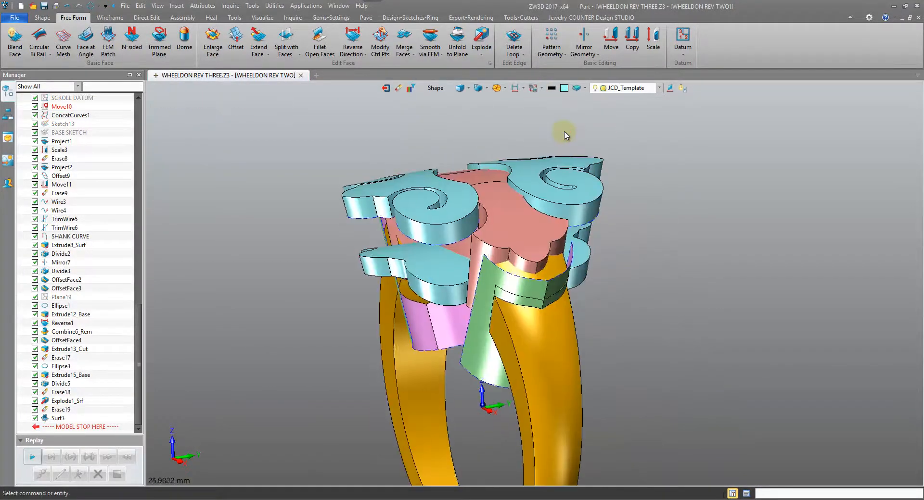
click(532, 90)
right_click(493, 128)
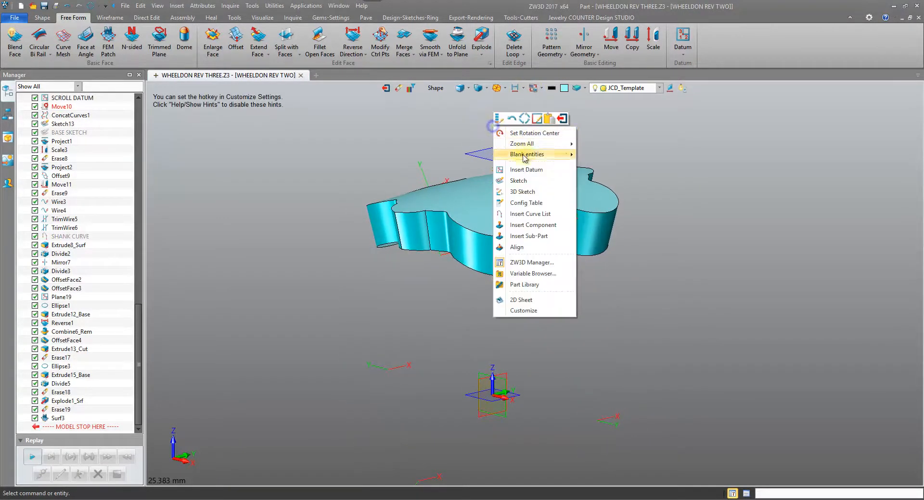
mouse_move(542, 155)
click(597, 165)
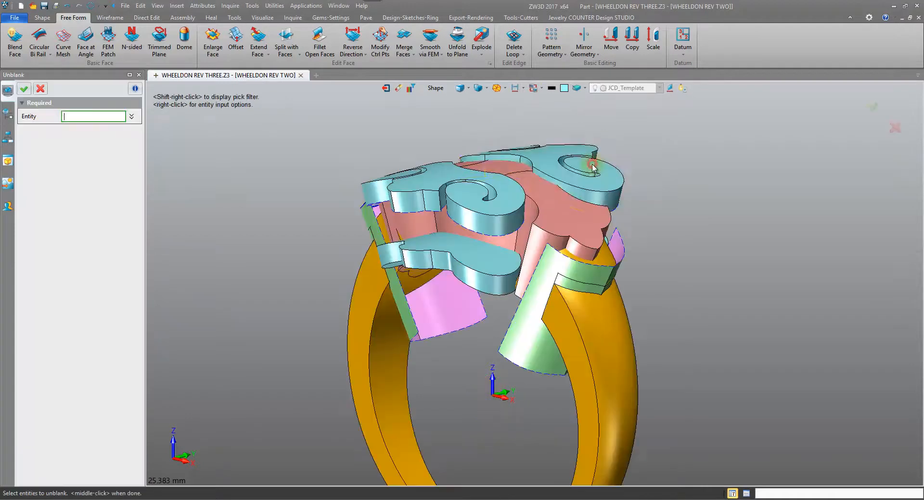
click(572, 180)
click(471, 202)
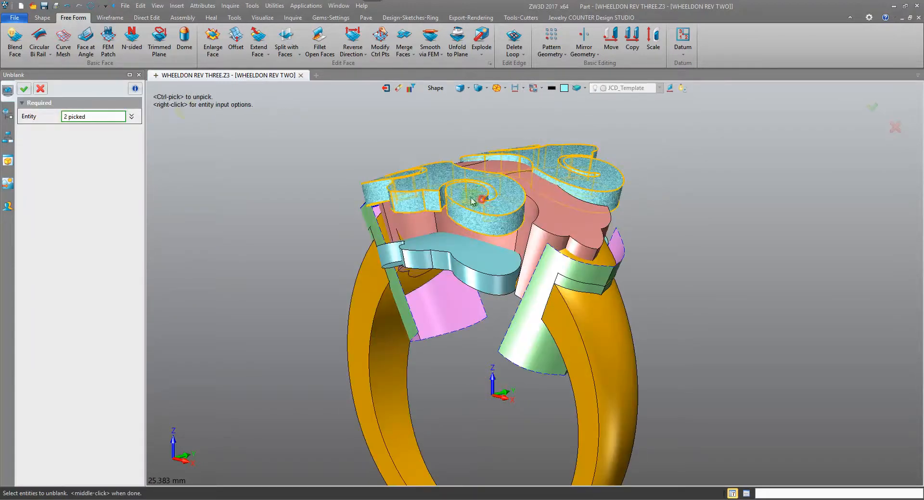
click(24, 89)
Blank the closed base shape, leaving only the two scroll shapes displayed
right_drag(485, 240, 457, 228)
right_click(500, 211)
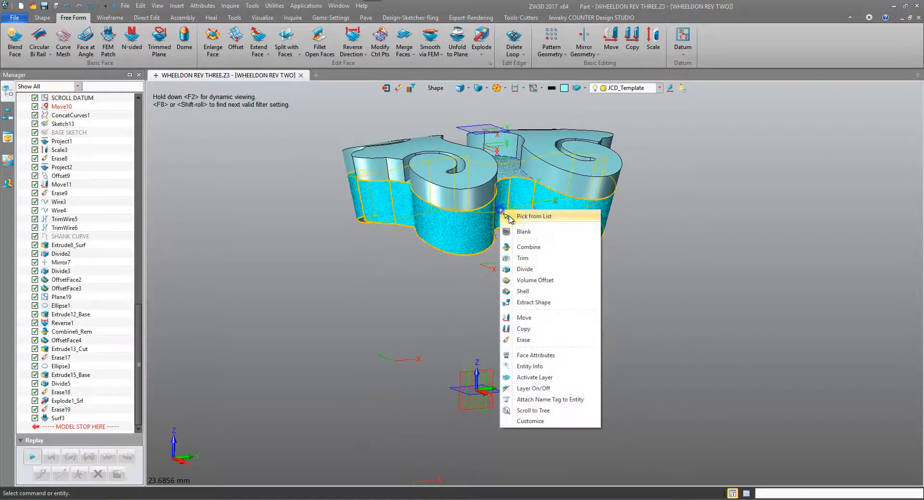
click(523, 232)
Erase one of the two open scroll shapes, keeping the other for patching
right_drag(521, 231, 398, 98)
click(397, 89)
click(608, 139)
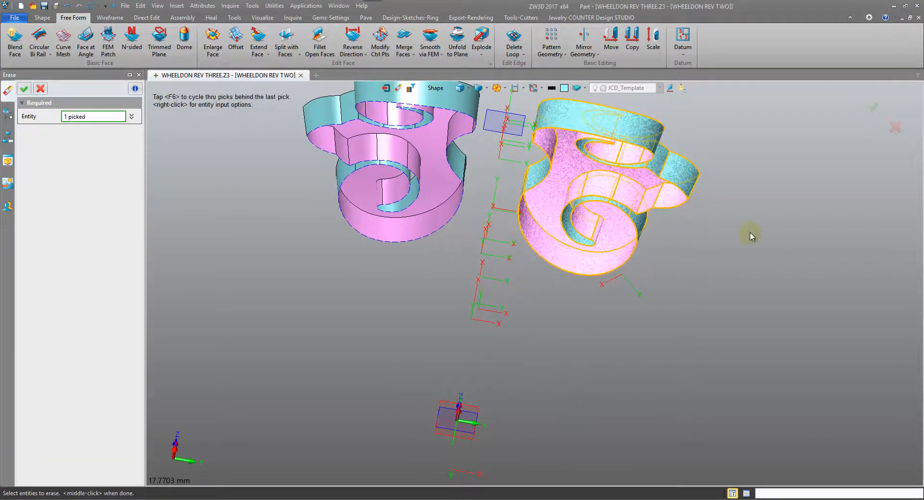
middle_click(751, 236)
right_drag(739, 228, 625, 282)
scroll(624, 270, up, 2)
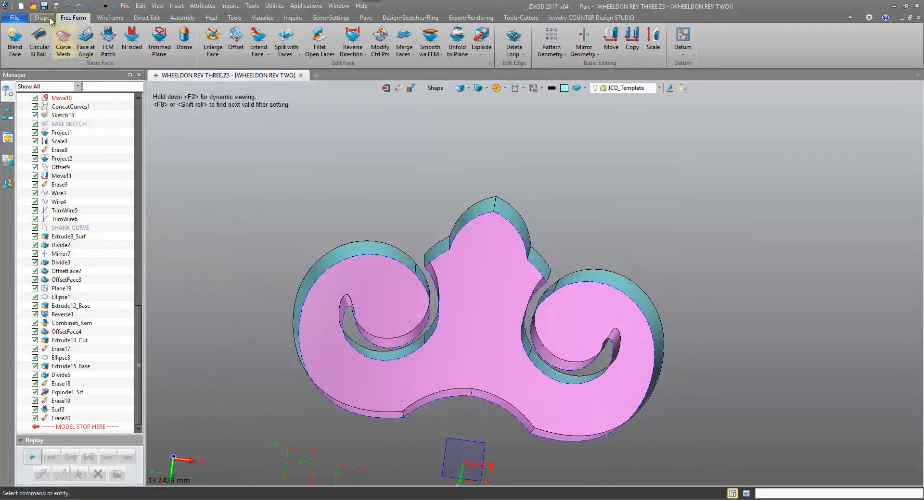
Start a FEM Patch on the remaining scroll's open underside, picking the left curl's slot edges and the adjoining pointed tip edges
click(108, 42)
right_drag(452, 332, 445, 294)
scroll(460, 288, up, 1)
click(296, 238)
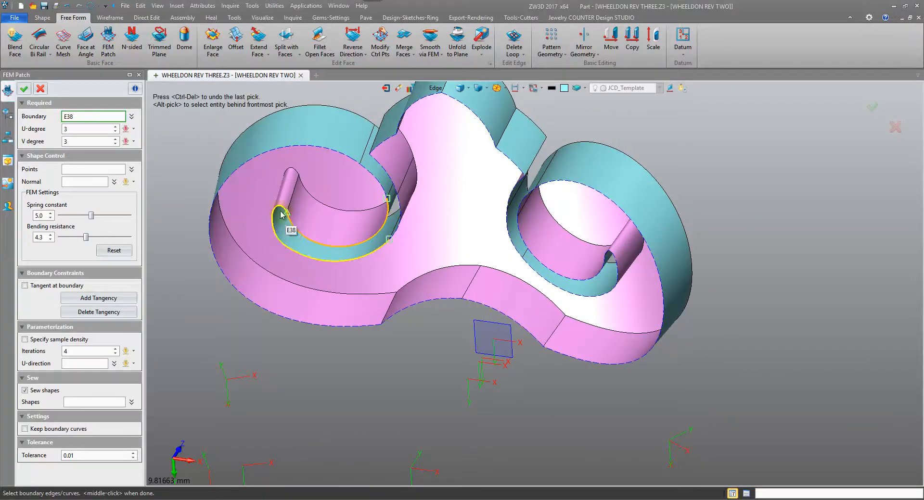
scroll(402, 230, up, 2)
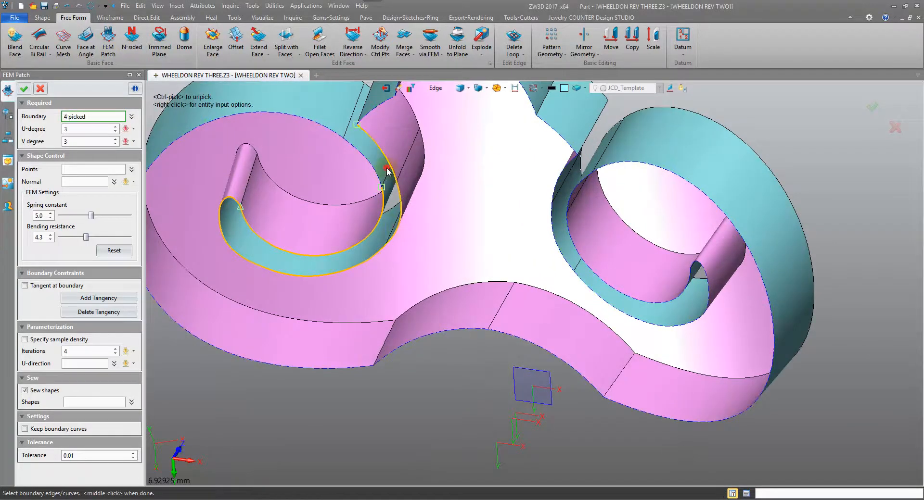
scroll(387, 168, down, 2)
right_drag(427, 156, 538, 141)
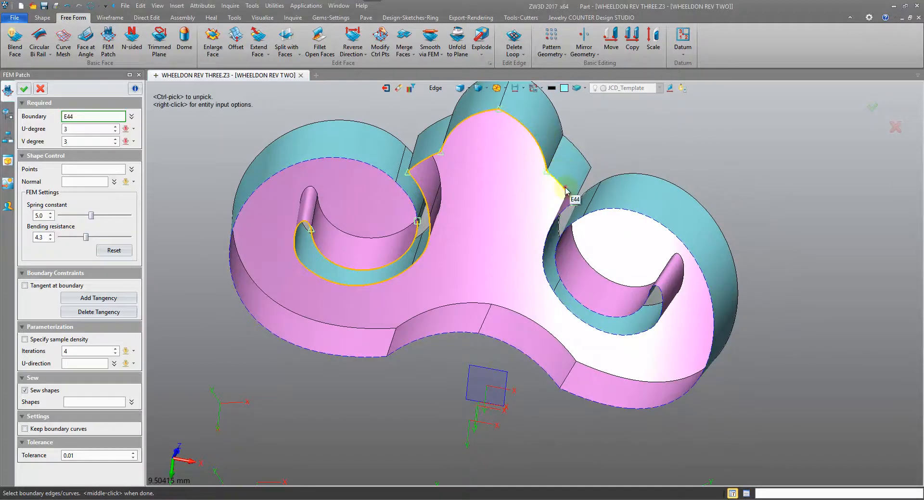
Add the right curl's slot edges and its outer rim edges to the FEM Patch boundary on the scroll's underside
right_drag(566, 190, 509, 161)
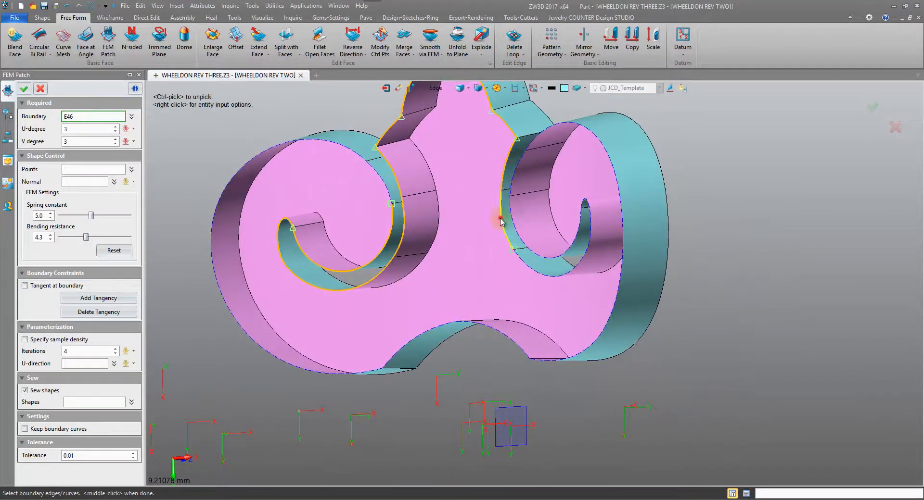
click(529, 268)
click(573, 233)
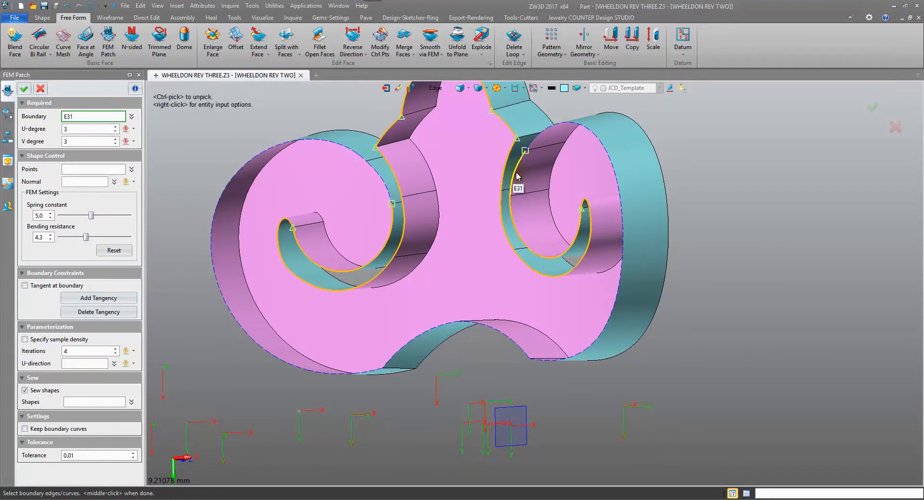
scroll(526, 145, up, 5)
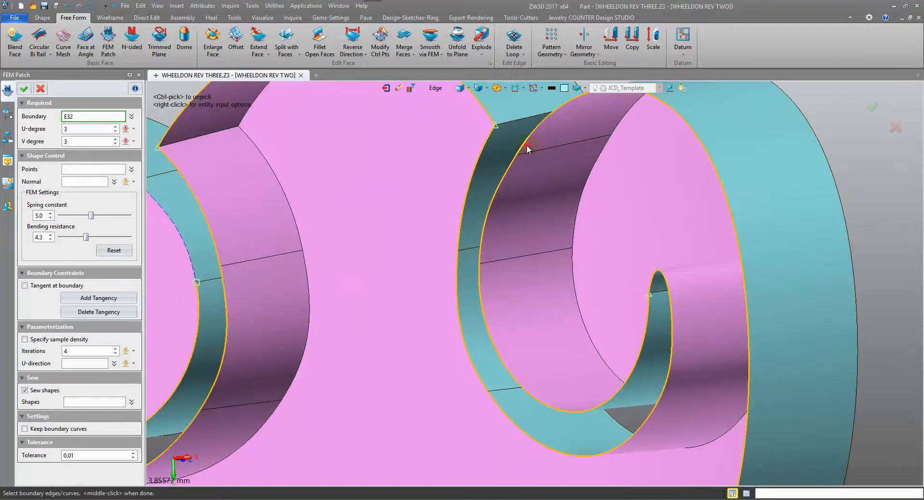
click(526, 145)
scroll(571, 174, down, 4)
right_drag(669, 224, 579, 359)
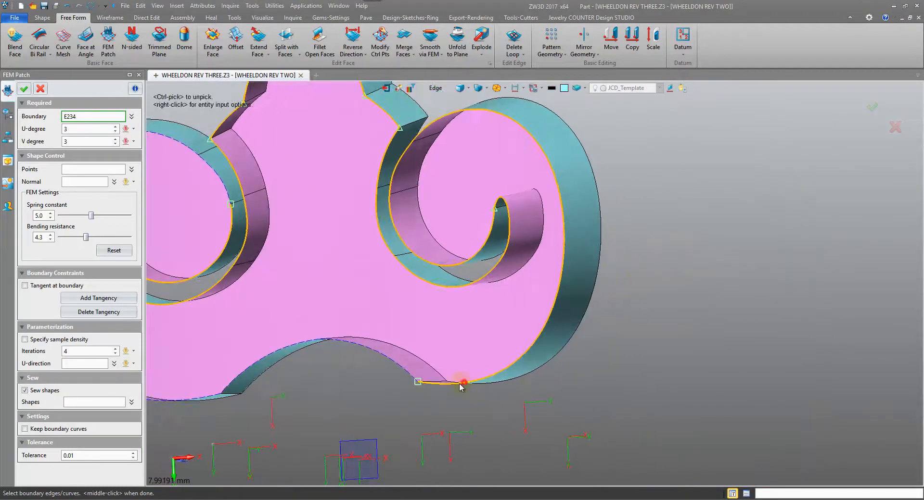
Complete the boundary with the concave centre edges and the left curl's outer rim, and create the sewn FEM Patch on the scroll
click(368, 355)
right_drag(369, 352, 298, 309)
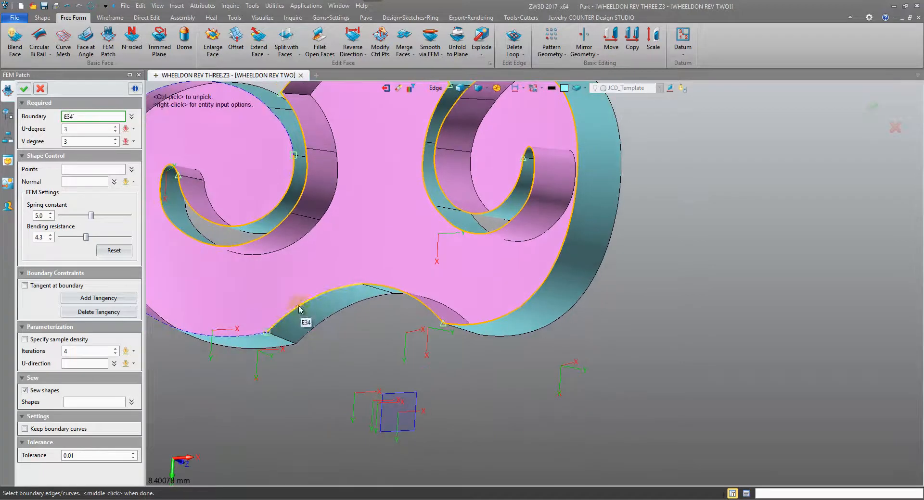
click(242, 336)
scroll(239, 331, down, 1)
right_drag(239, 331, 379, 261)
click(312, 314)
click(390, 125)
scroll(367, 101, up, 3)
scroll(364, 116, down, 4)
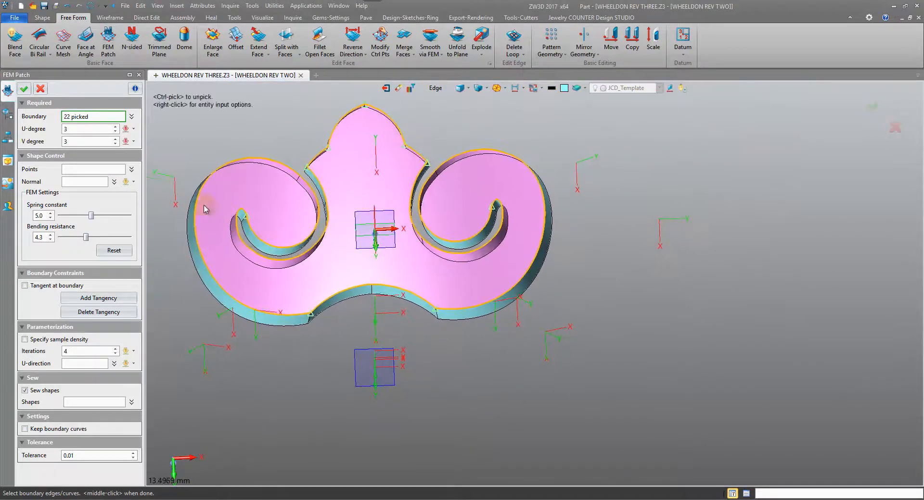
click(26, 91)
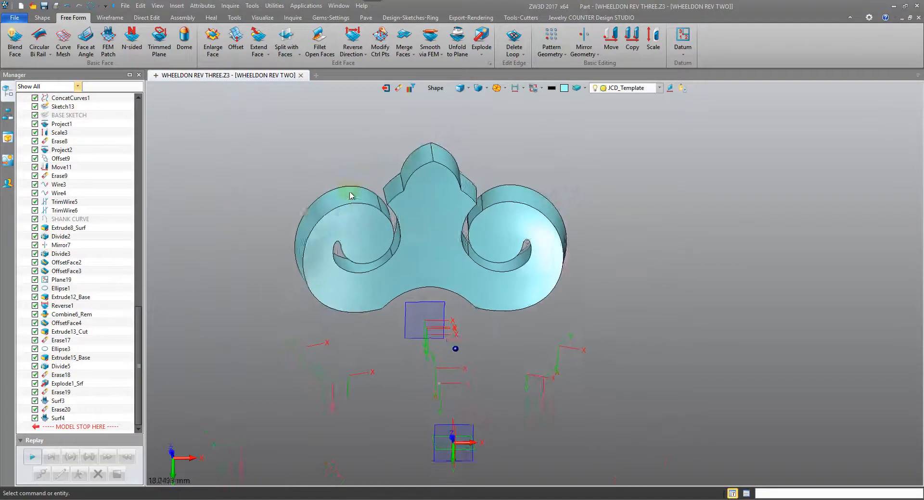